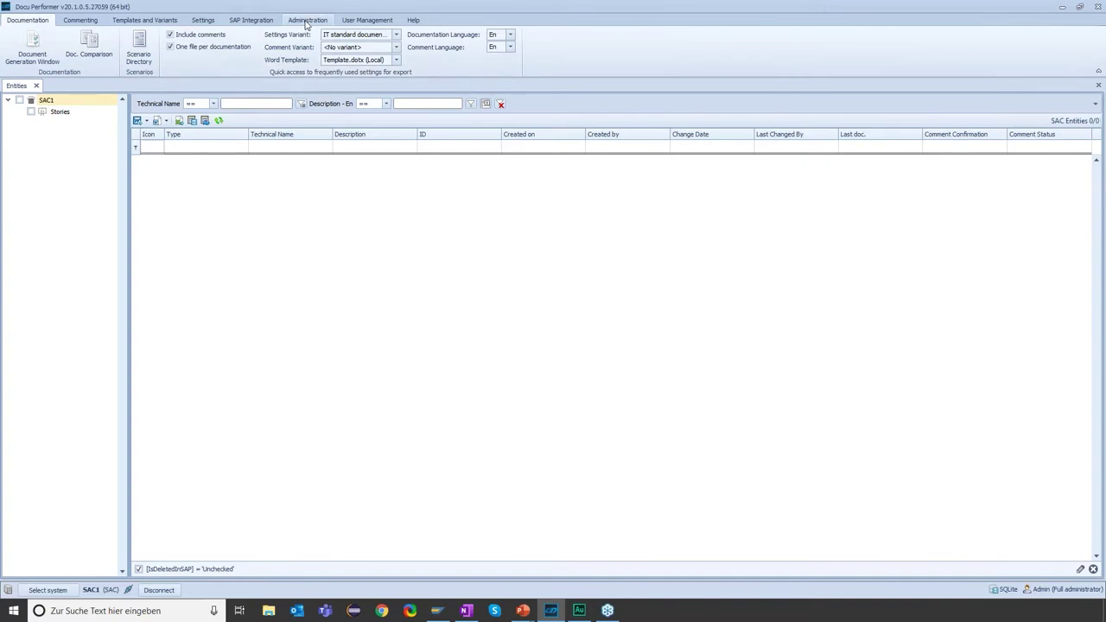
# - Review SAC1's authorization and token URLs, then open the SAC Connection manual page (version 20.1)
pyautogui.click(306, 22)
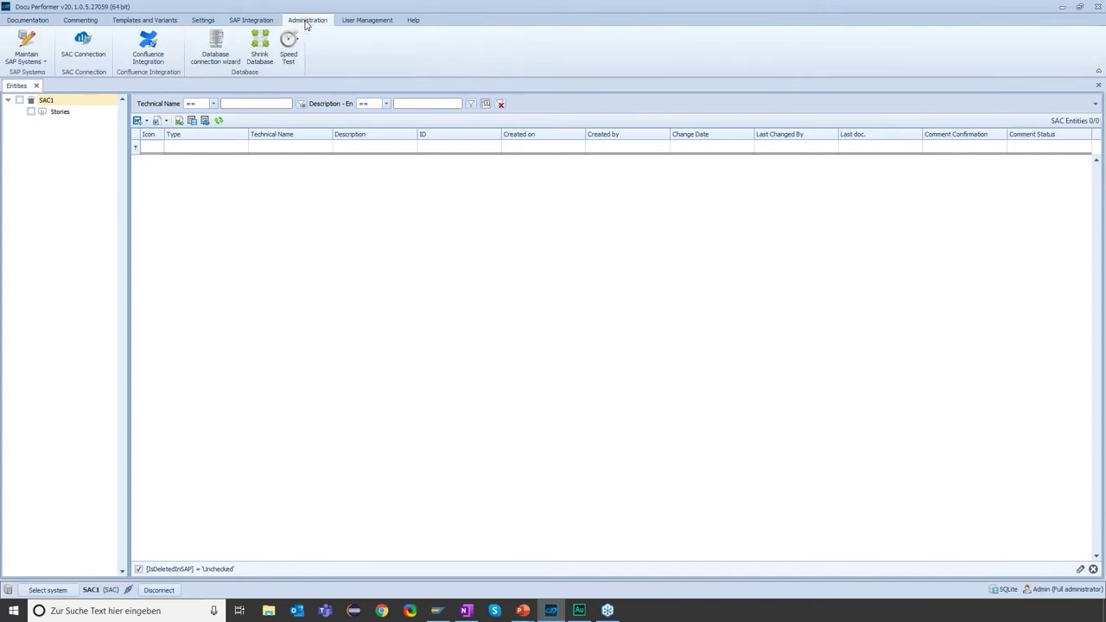
pyautogui.click(95, 45)
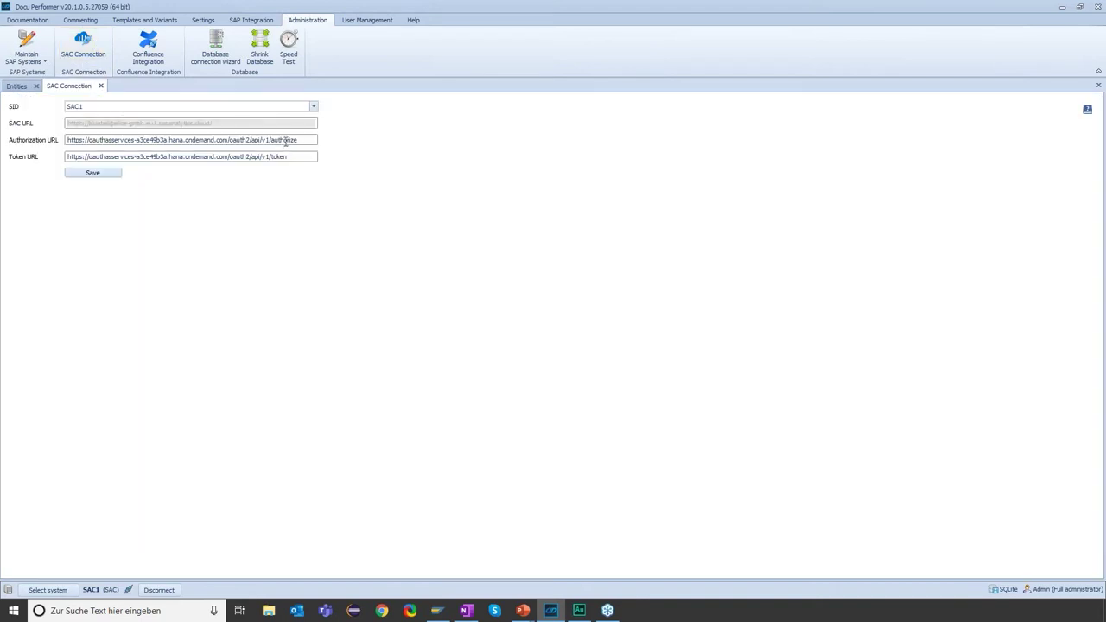
pyautogui.moveTo(308, 143); pyautogui.dragTo(47, 149)
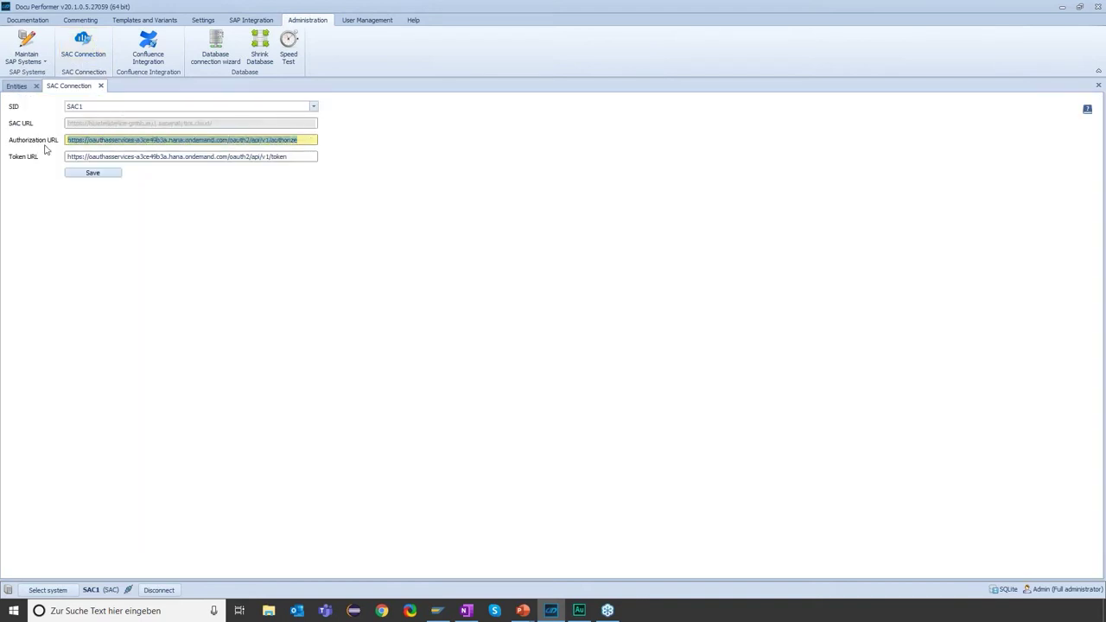
pyautogui.click(296, 157)
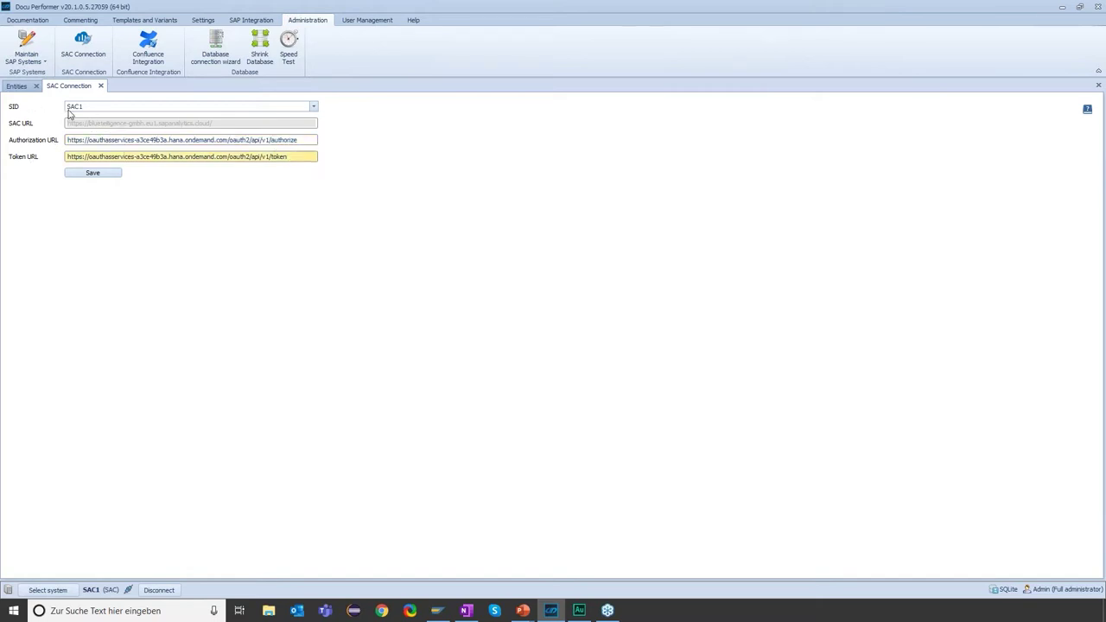
pyautogui.click(1086, 113)
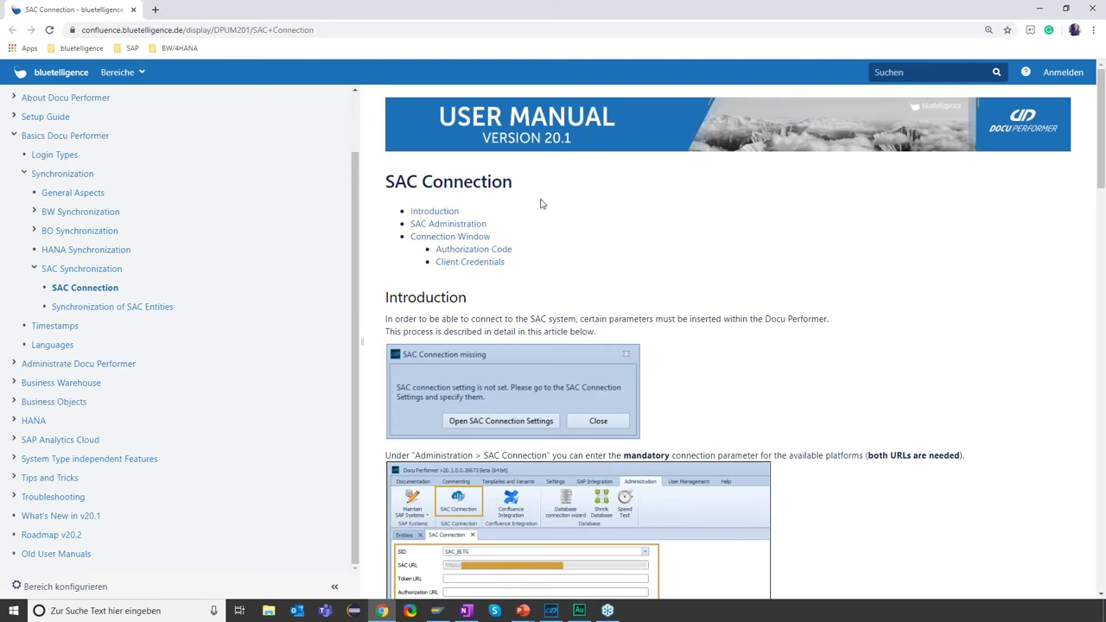
# - Read the SAC Connection manual down to Authorization Code, then switch back to Docu Performer
pyautogui.scroll(-1, 571, 233)
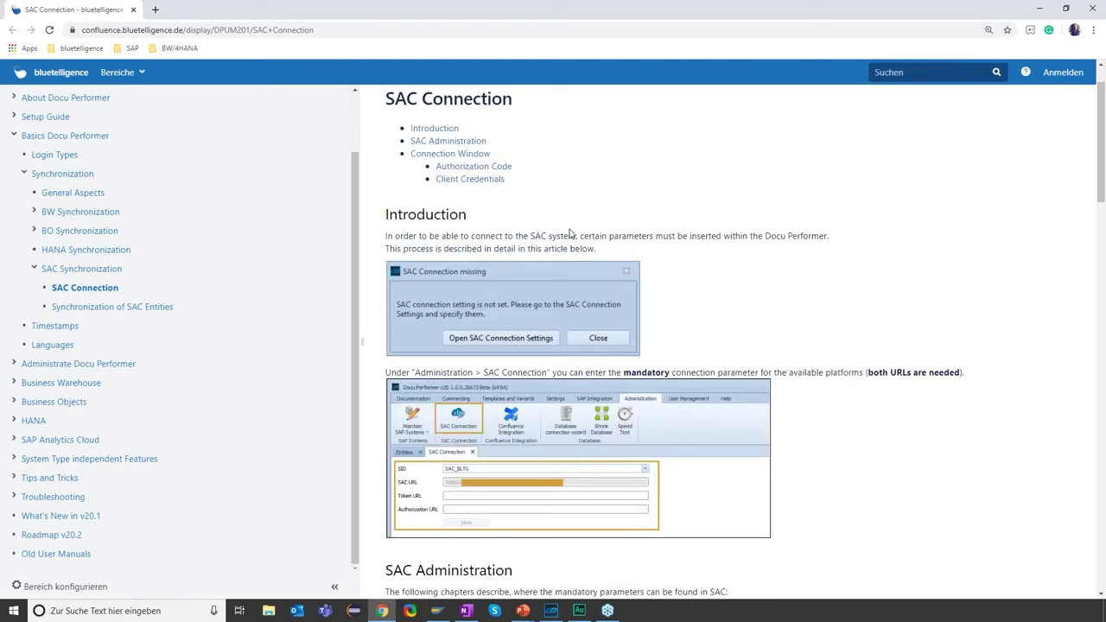
pyautogui.scroll(-3, 570, 234)
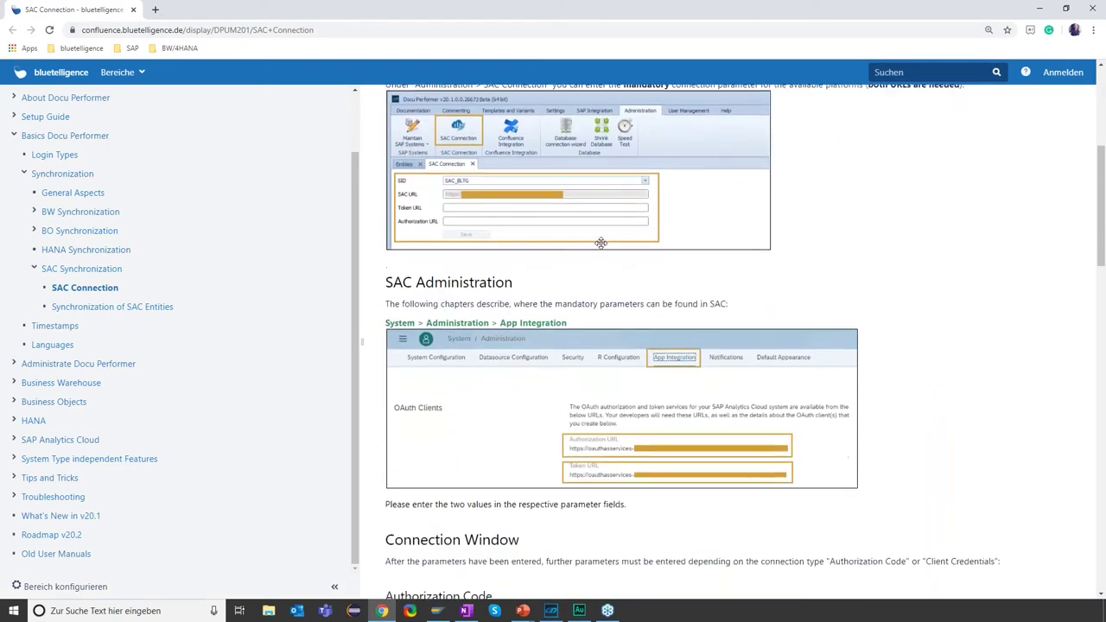
pyautogui.scroll(-1, 622, 469)
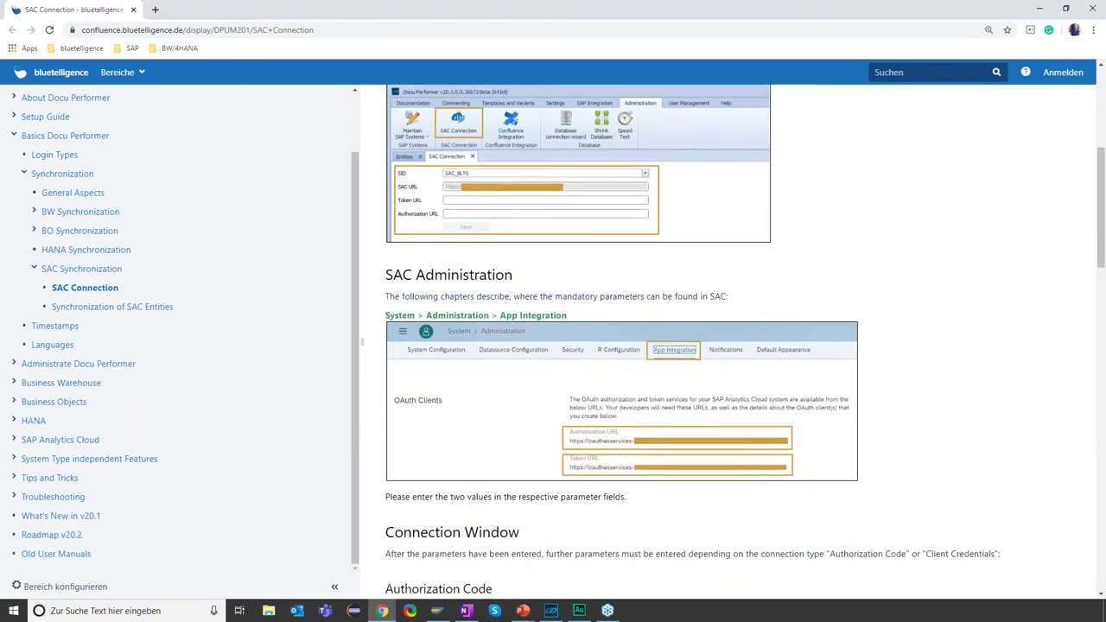
pyautogui.scroll(-1, 601, 437)
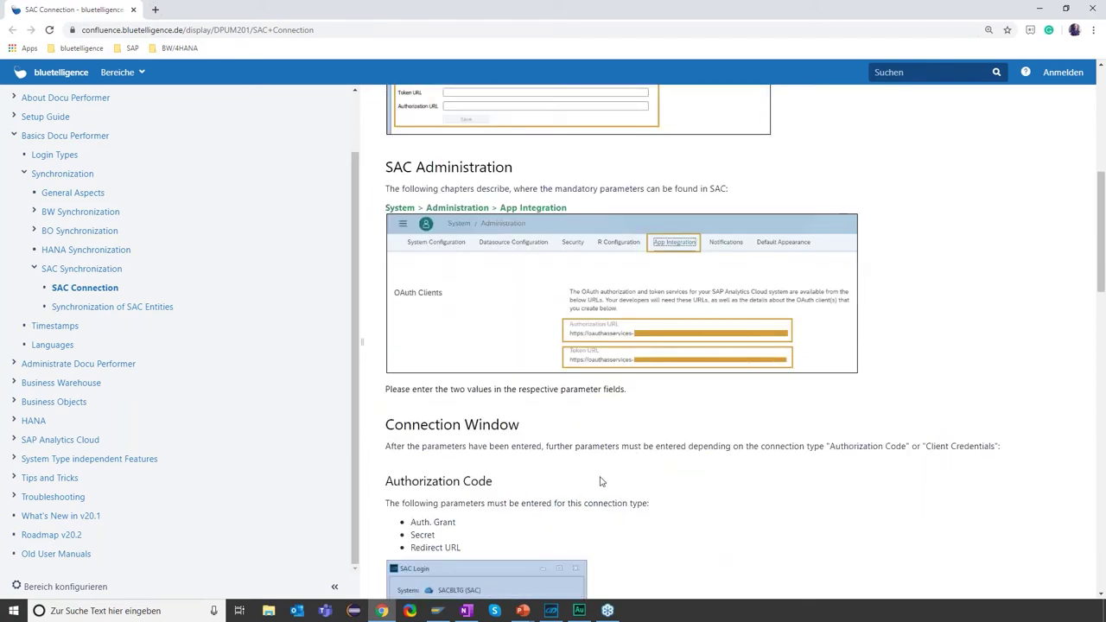
pyautogui.click(551, 610)
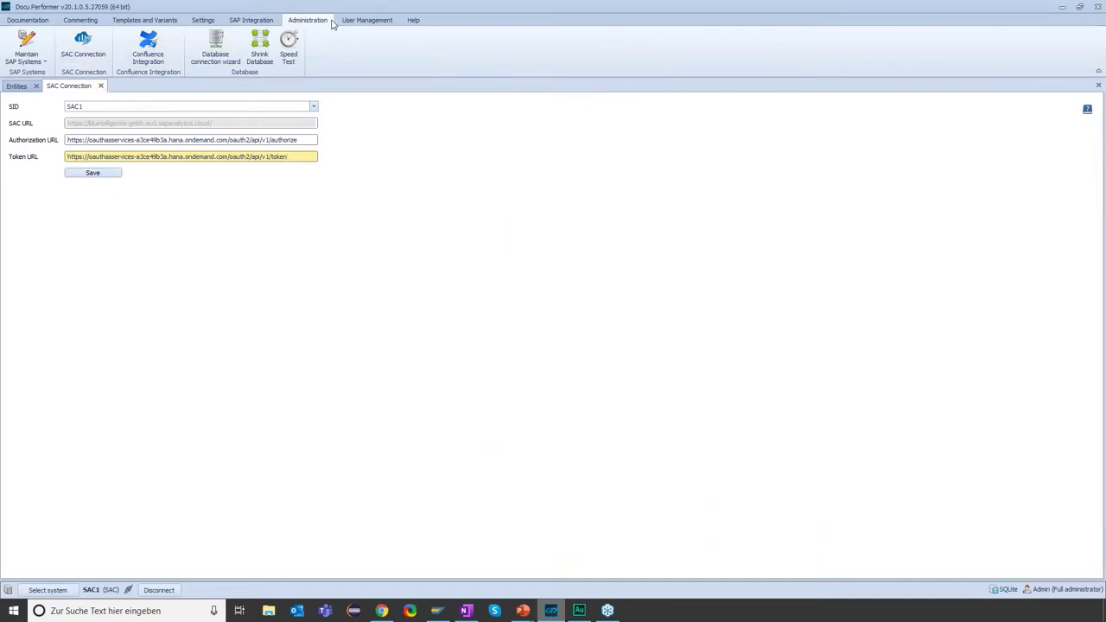
# - Check when Stories were last synchronized under SAP Synchronization, then return to Entities
pyautogui.click(259, 21)
pyautogui.click(33, 44)
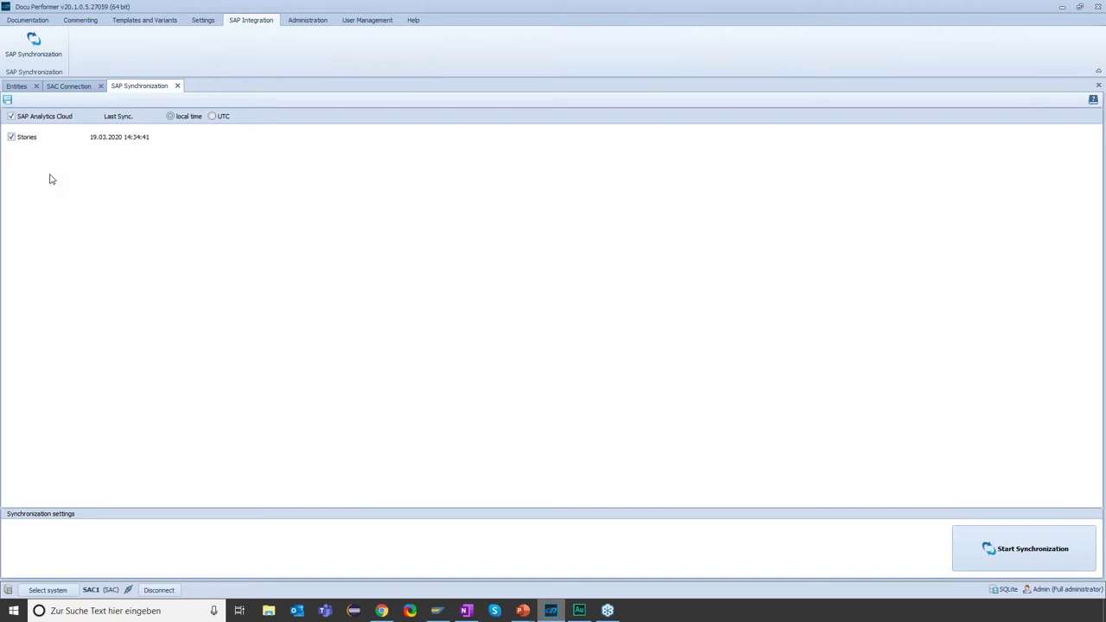
pyautogui.click(17, 87)
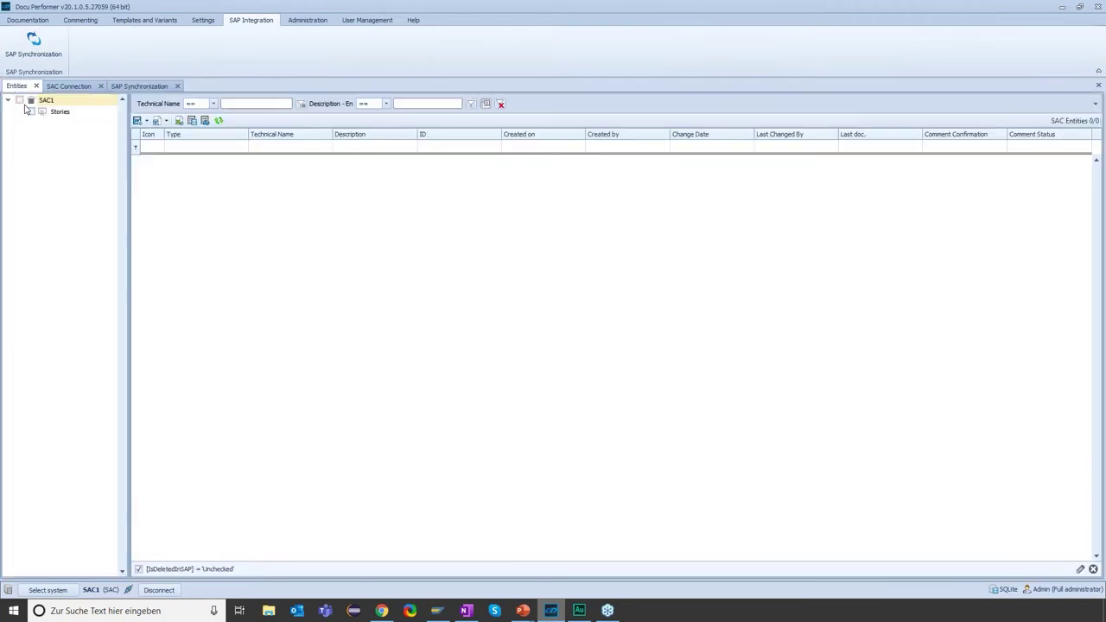
# - Include SAC1 to list its 16 stories and browse rows such as Dashboard, AK_STORY1 and Report
pyautogui.click(19, 100)
pyautogui.click(211, 183)
pyautogui.click(204, 208)
pyautogui.click(204, 218)
pyautogui.click(208, 253)
pyautogui.click(261, 264)
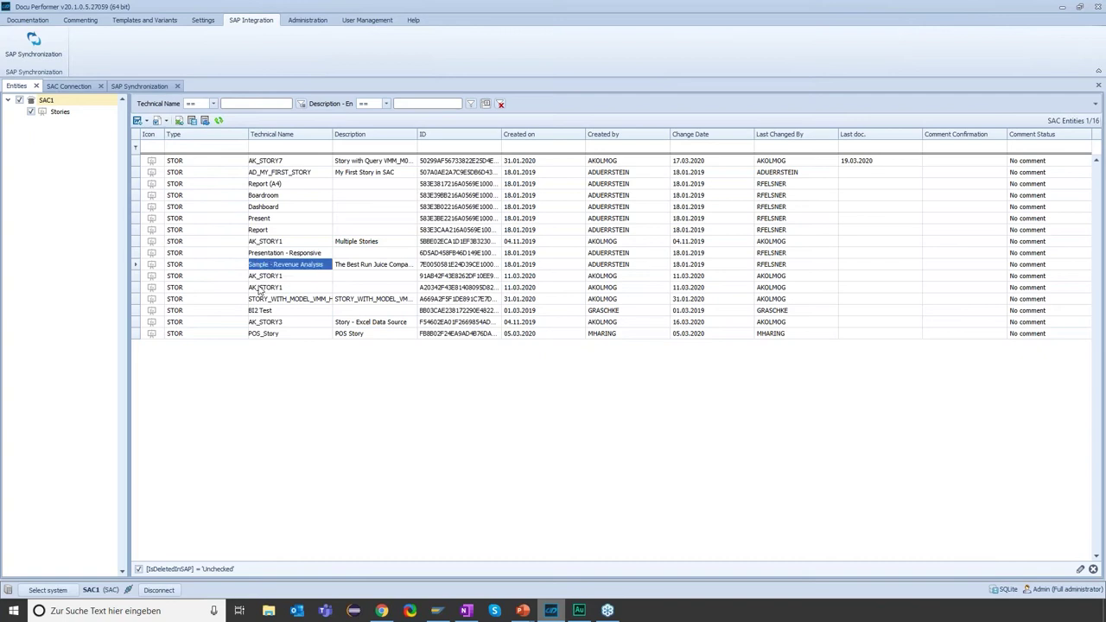
pyautogui.click(204, 287)
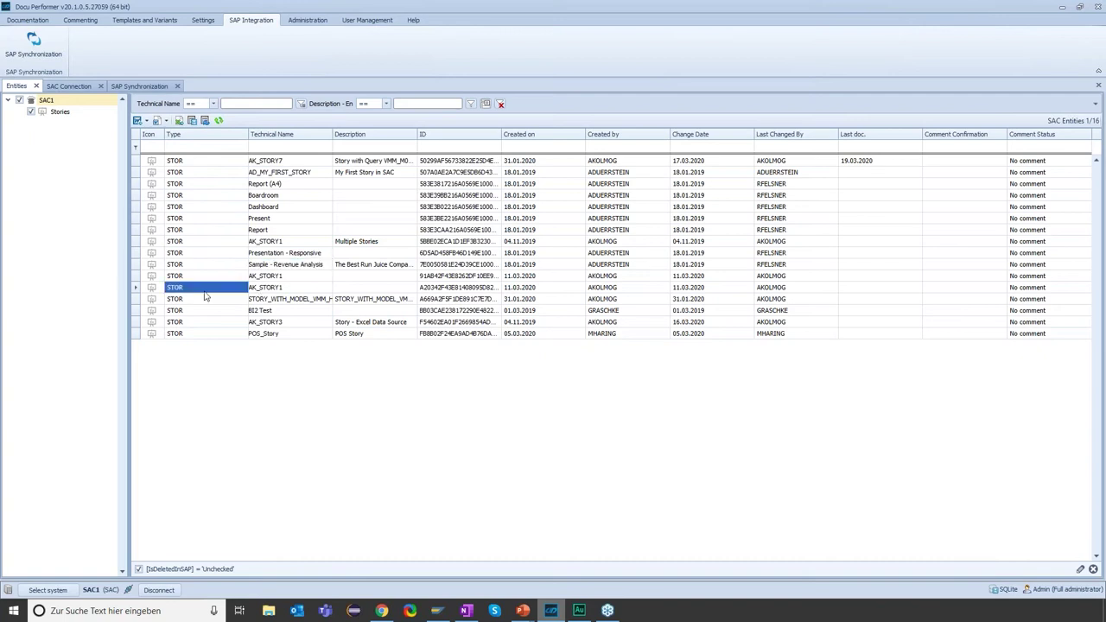
pyautogui.click(303, 241)
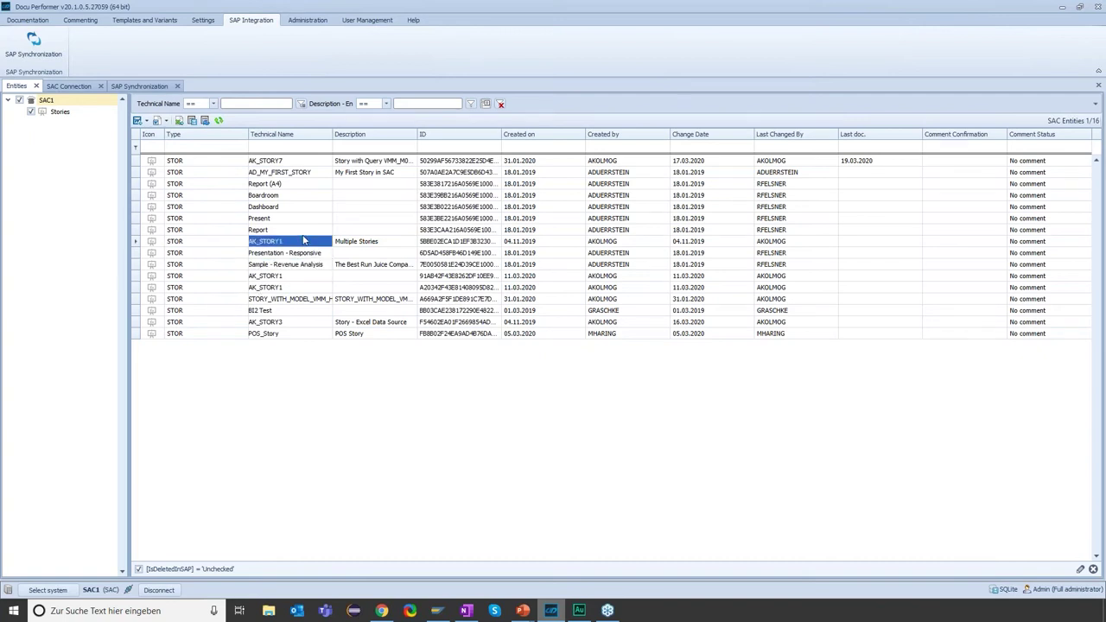
pyautogui.click(198, 230)
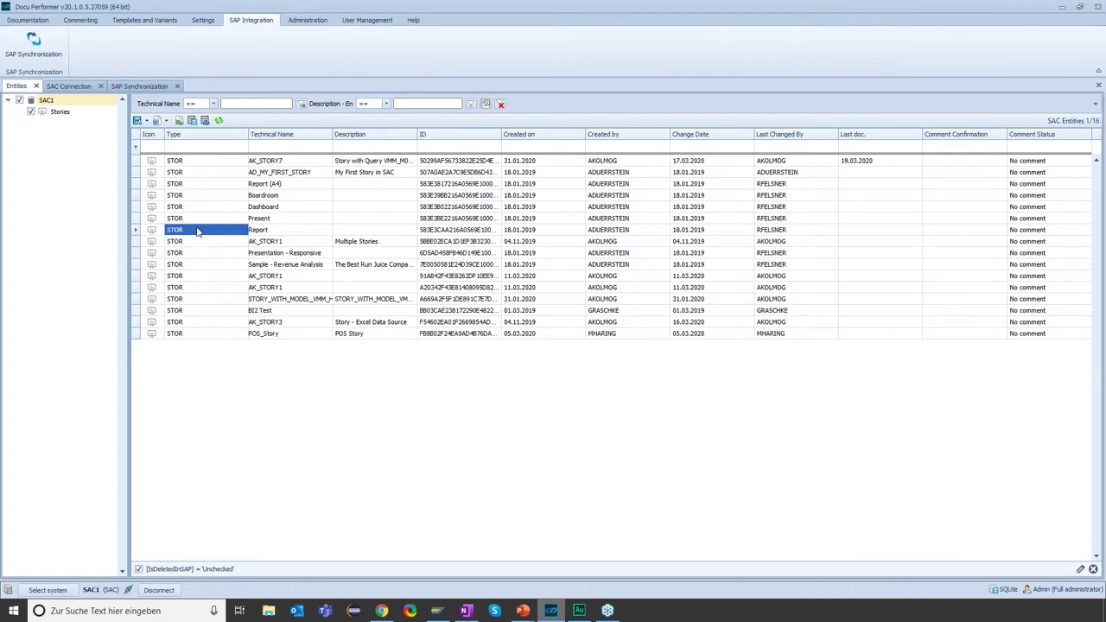
pyautogui.click(268, 219)
pyautogui.click(269, 231)
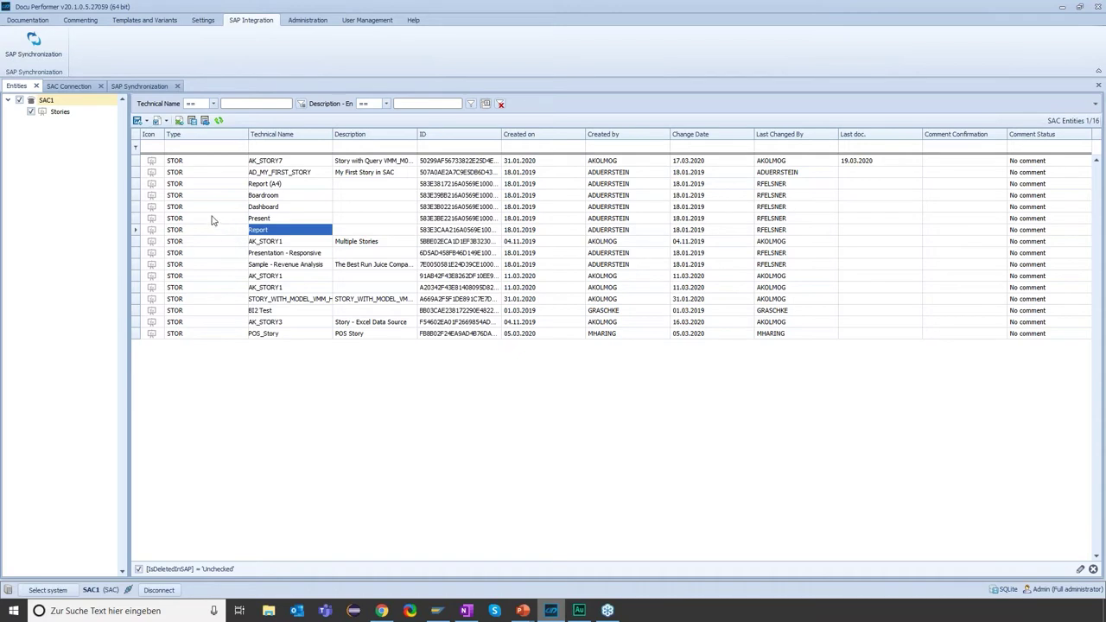
# - Export AK_STORY7's documentation via Create Documentation > Export docx file to Confluence (BETA)
pyautogui.rightClick(190, 168)
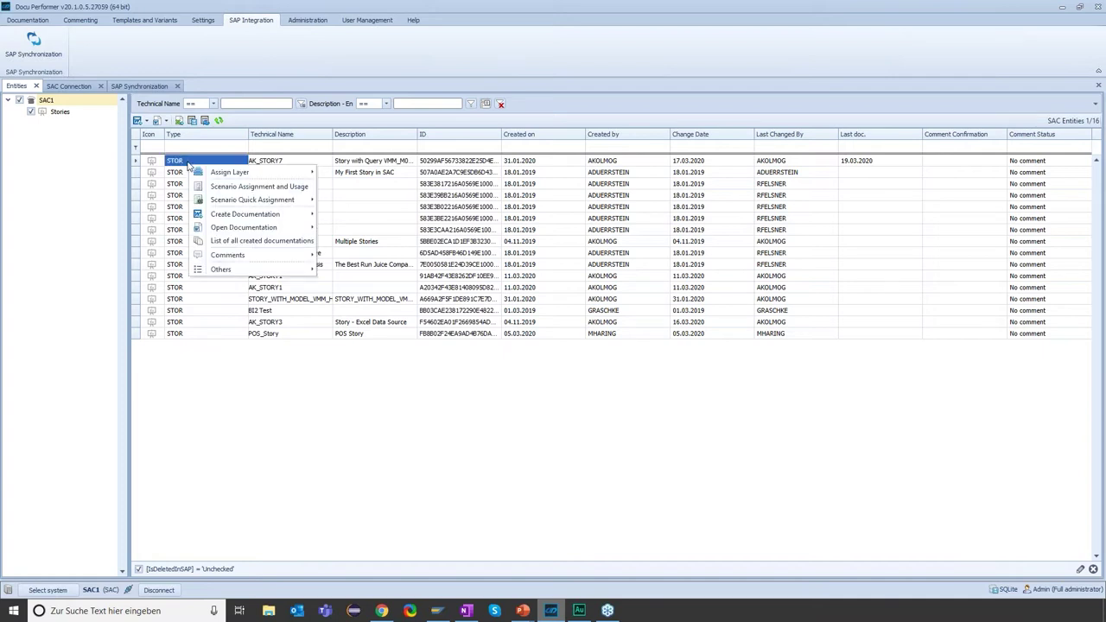
pyautogui.moveTo(250, 220)
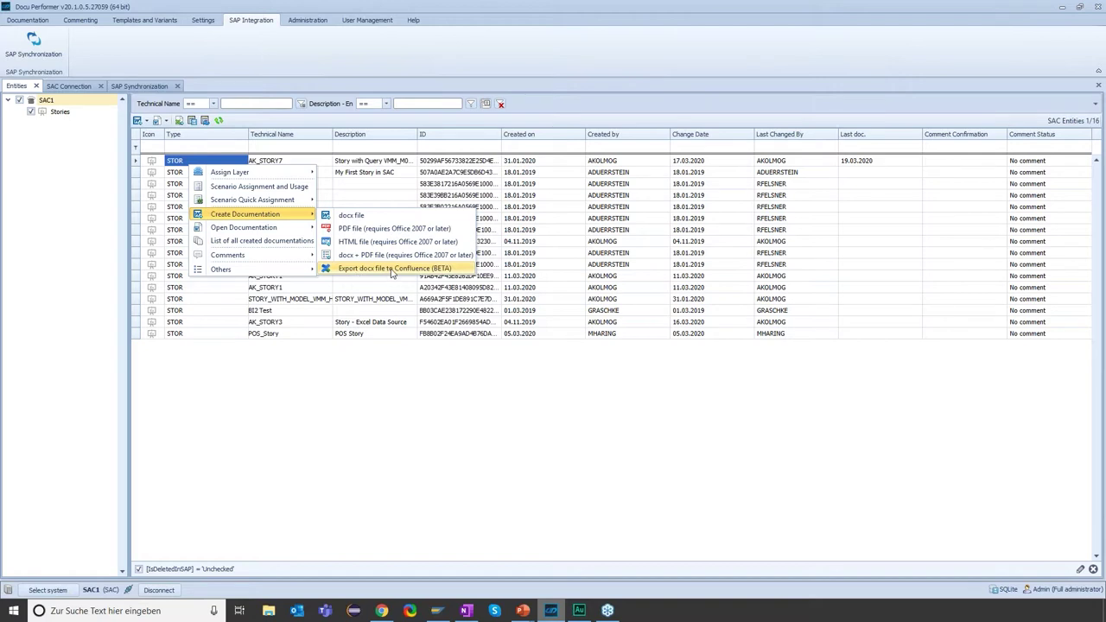
pyautogui.click(392, 268)
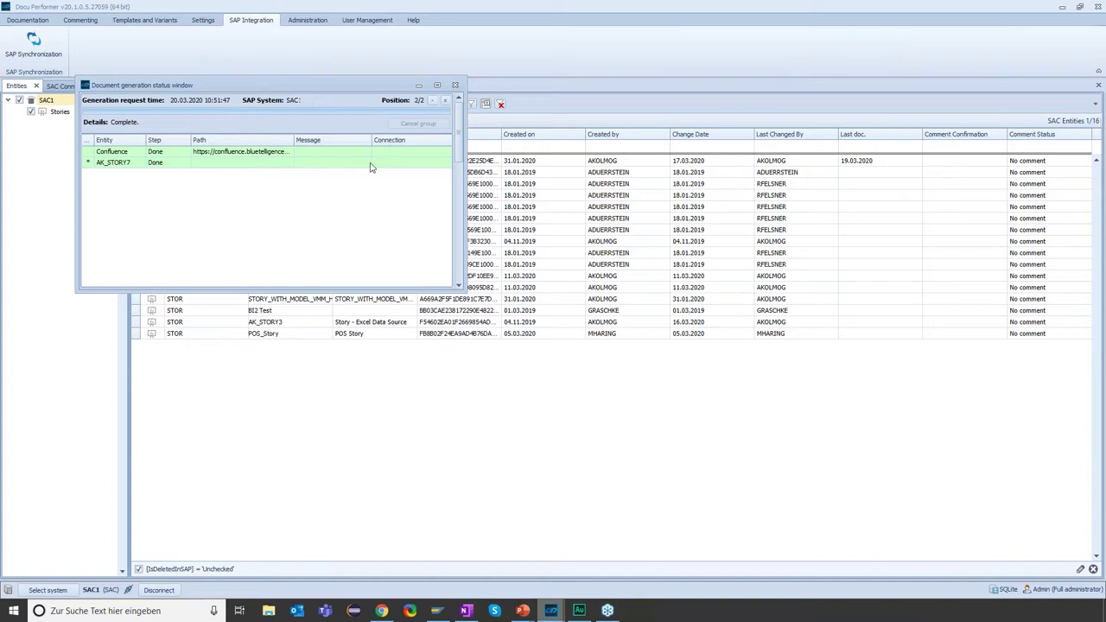
# - Follow the exported page link and sign in to Confluence with the user name and password
pyautogui.click(240, 153)
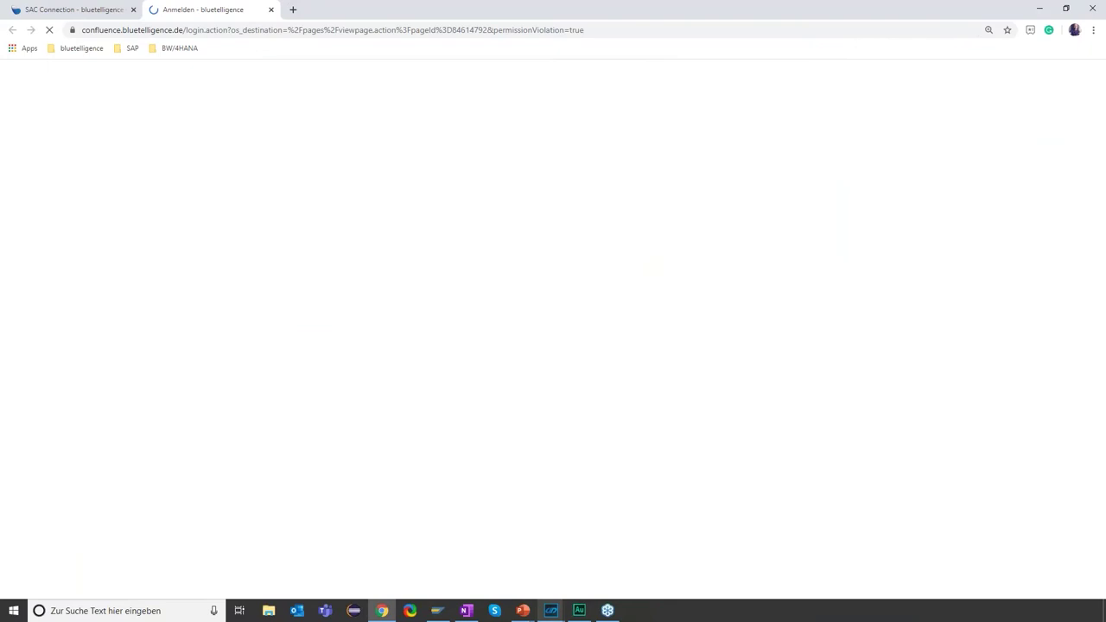
pyautogui.press('Tab')
pyautogui.write('••••••••')
pyautogui.press('Return')
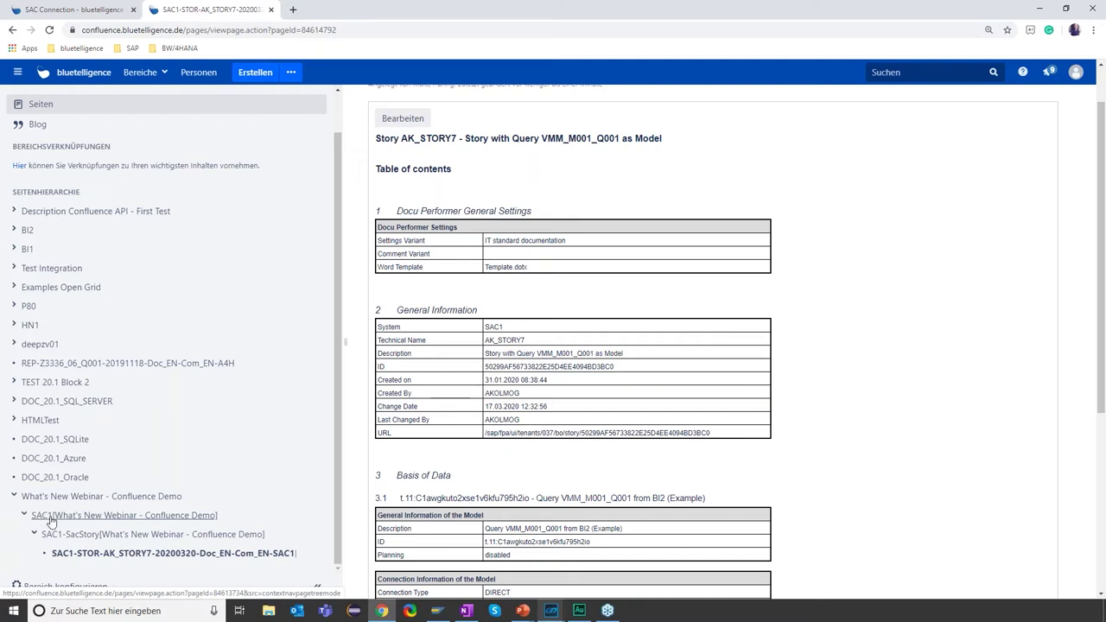
# - Open the AK_STORY7 documentation page from the sidebar and scroll through it
pyautogui.scroll(-1, 74, 533)
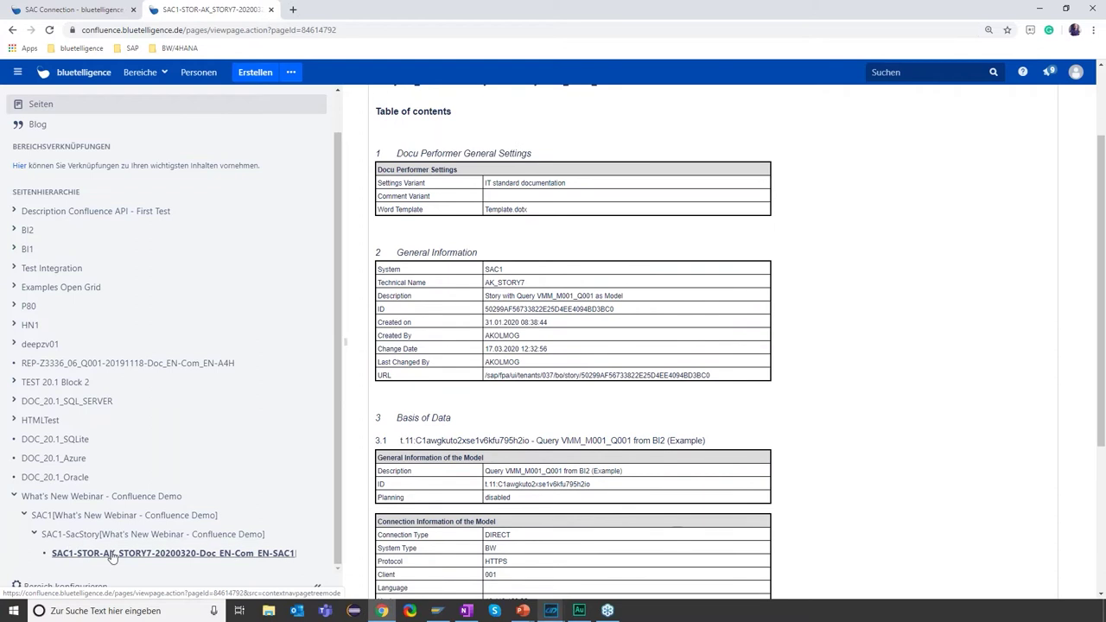
pyautogui.click(113, 555)
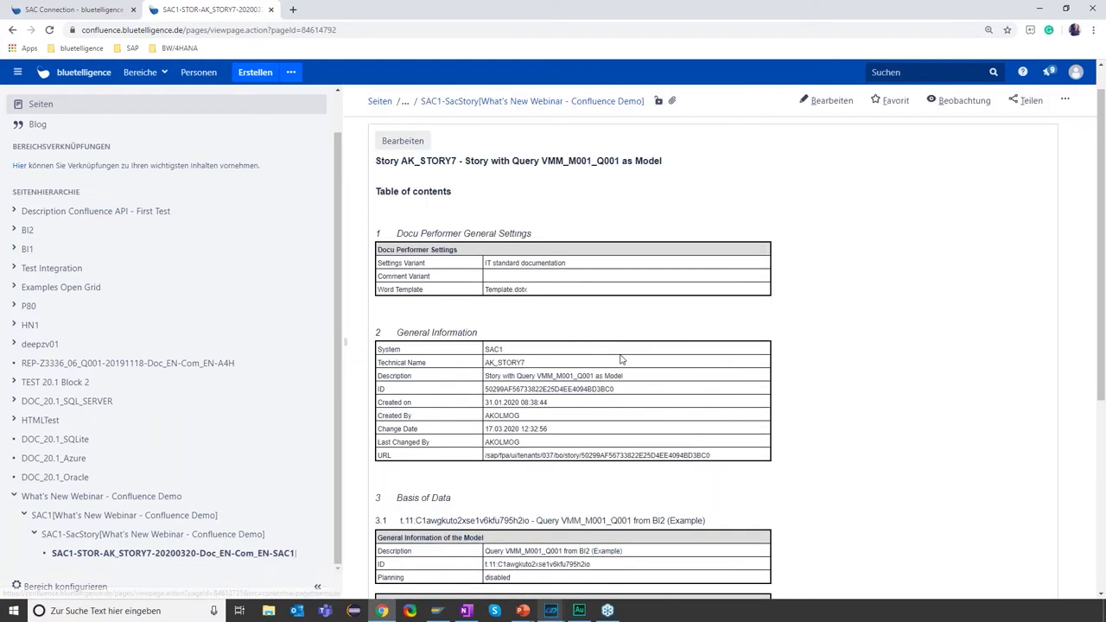
pyautogui.scroll(-1, 614, 154)
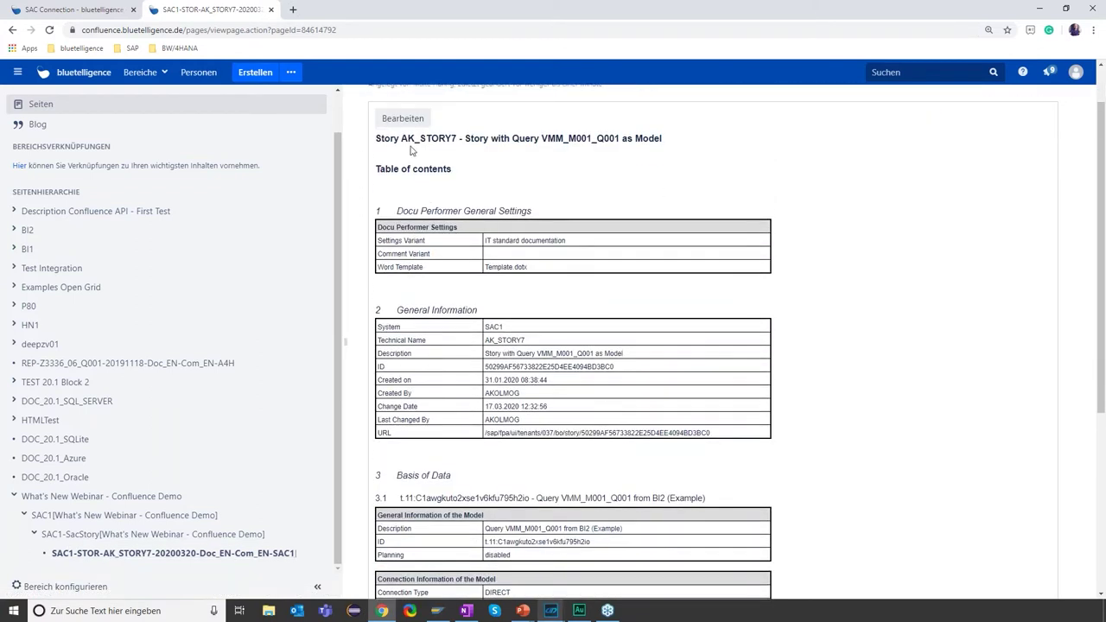
pyautogui.scroll(-2, 535, 250)
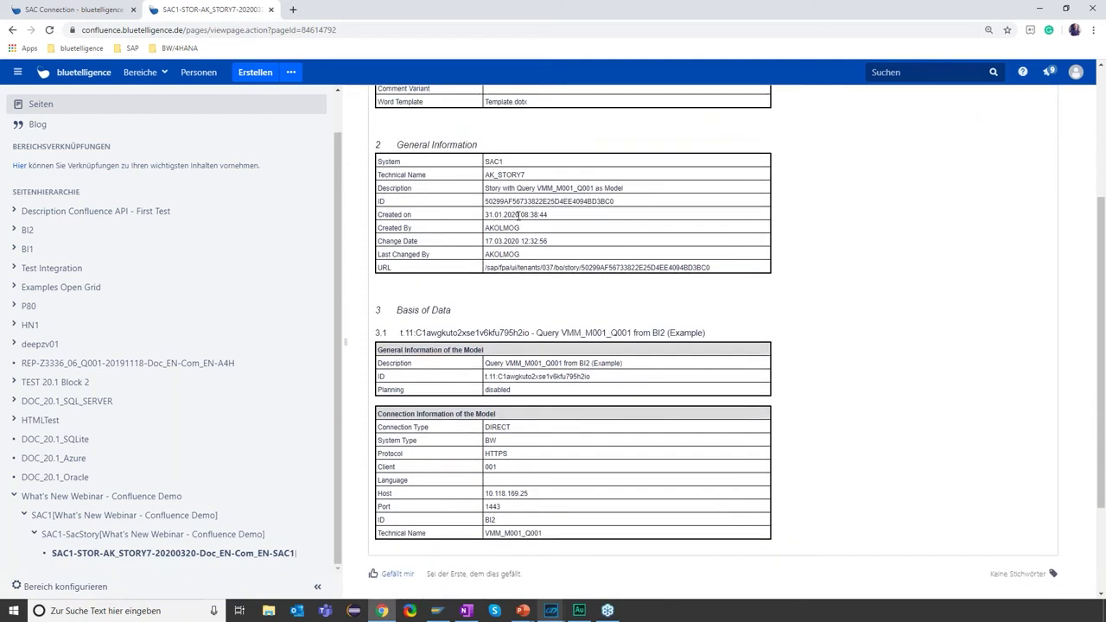
pyautogui.scroll(-1, 535, 251)
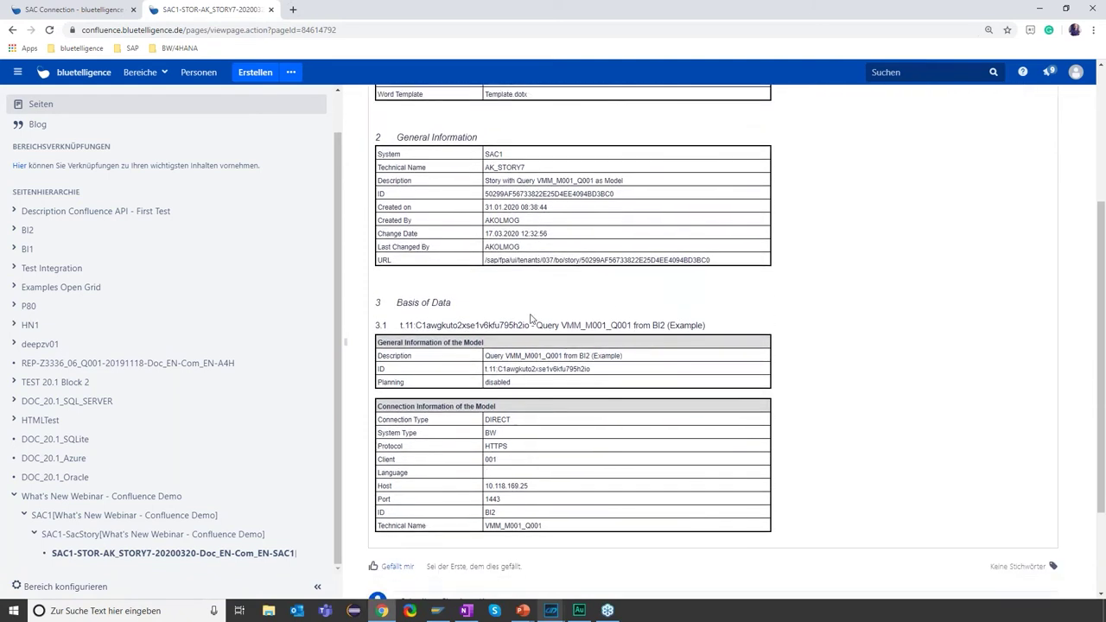
# - Close the document generation status window and bring Docu Performer back up
pyautogui.moveTo(550, 610)
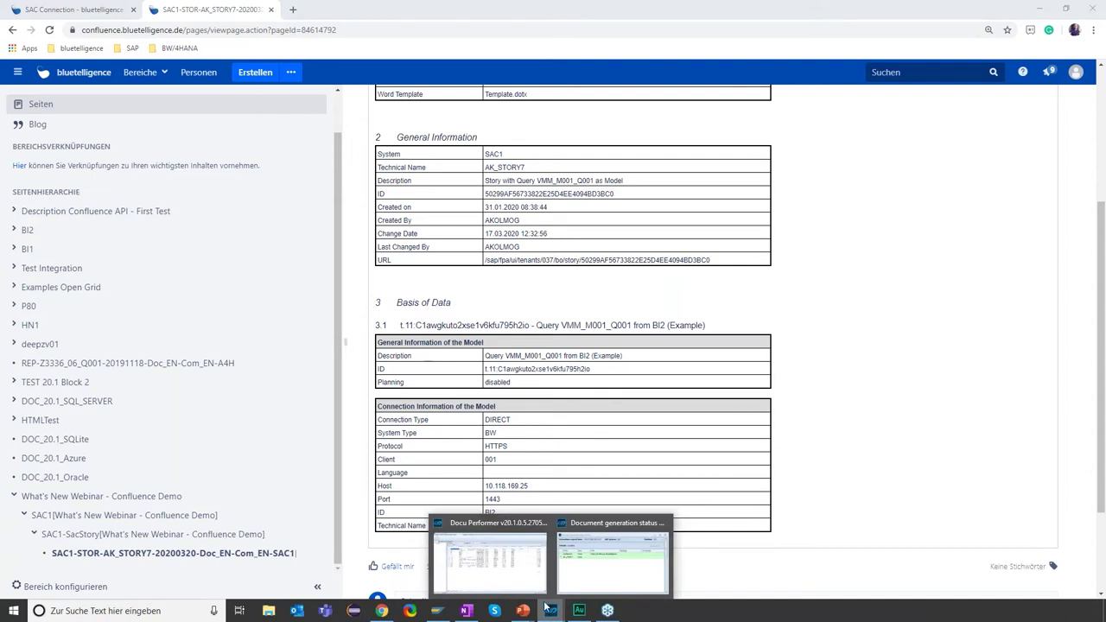
pyautogui.click(664, 523)
pyautogui.click(490, 561)
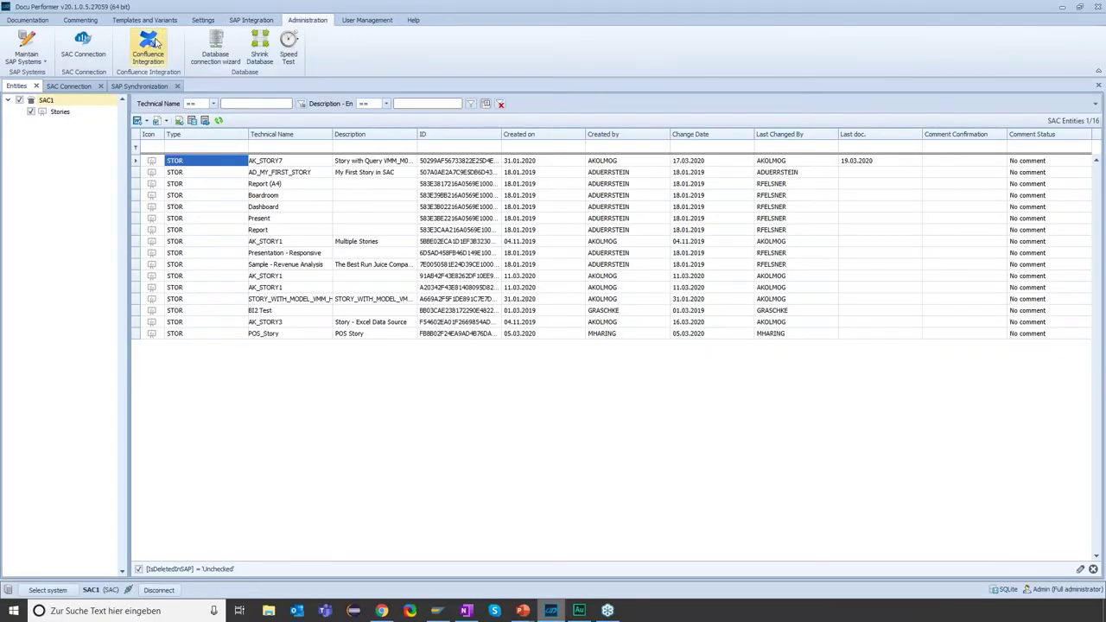
# - Review the Confluence Integration settings (space DPDOC, user name) and run a successful connection test
pyautogui.click(155, 39)
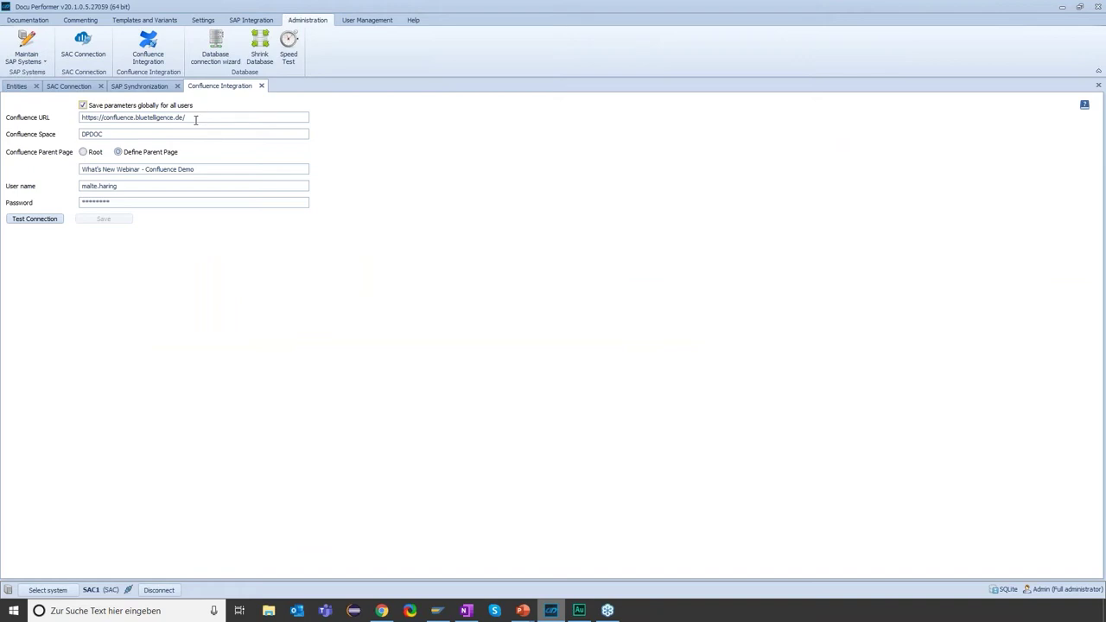
pyautogui.click(147, 135)
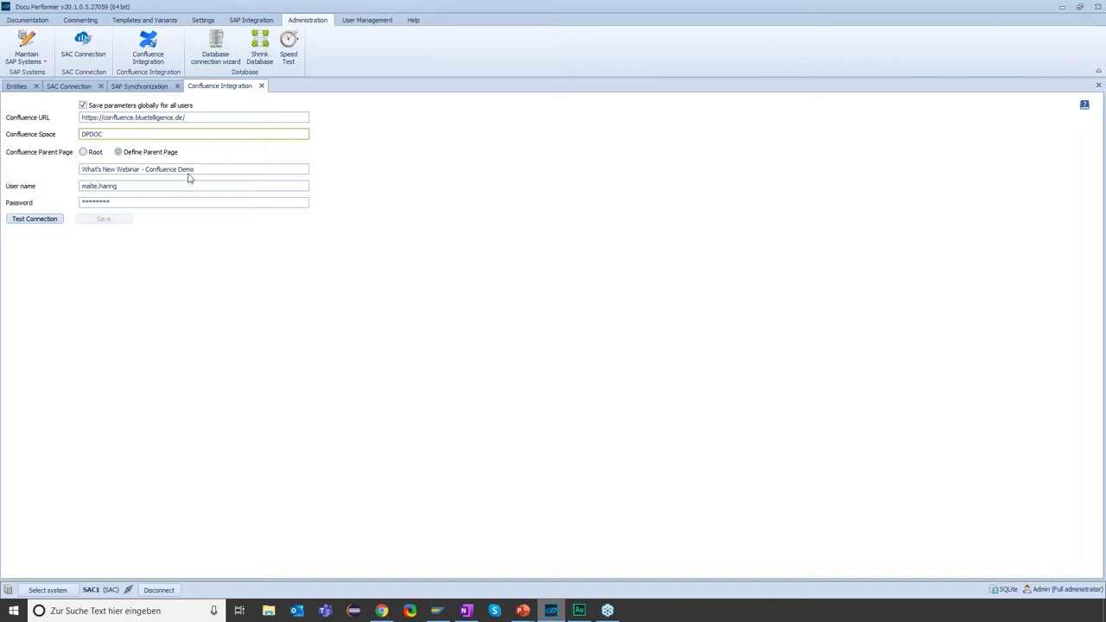
pyautogui.click(137, 187)
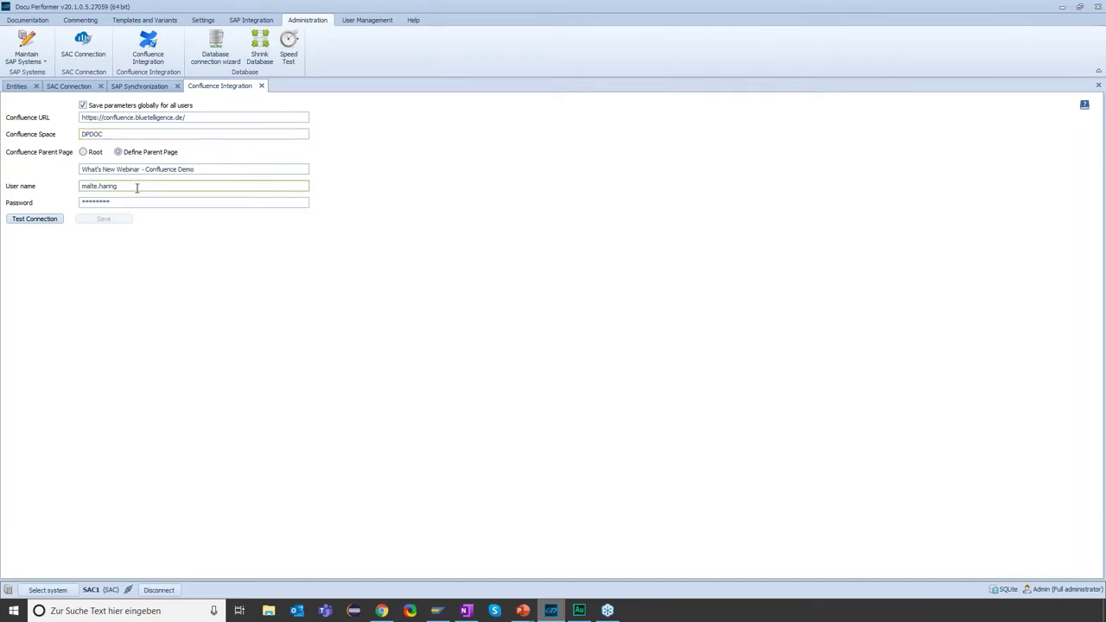
pyautogui.moveTo(137, 186); pyautogui.dragTo(54, 190)
pyautogui.click(38, 220)
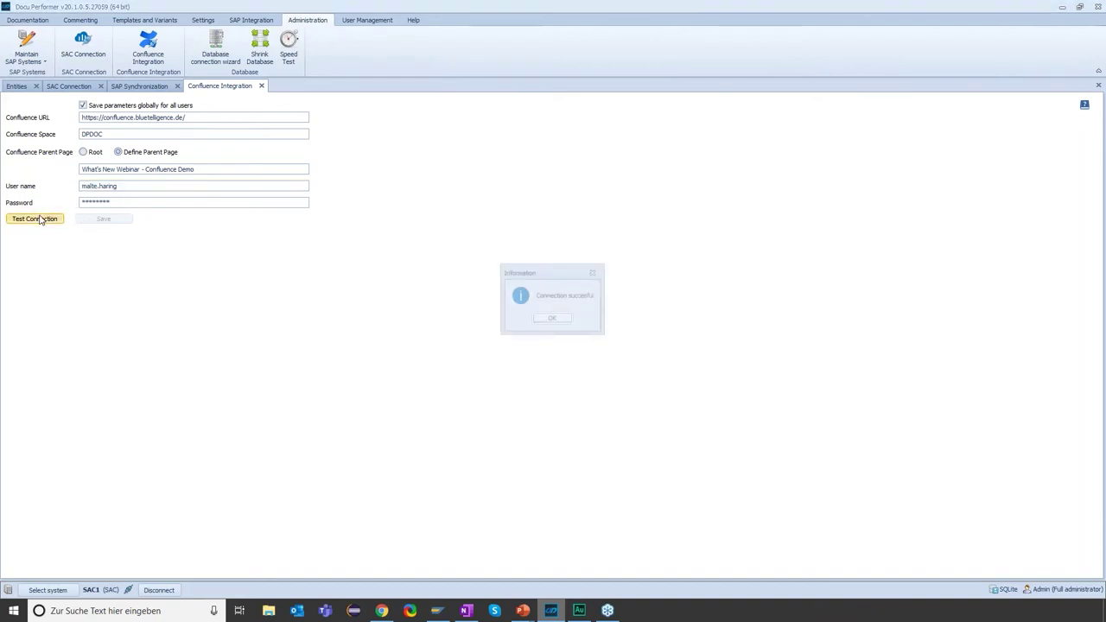
pyautogui.click(553, 318)
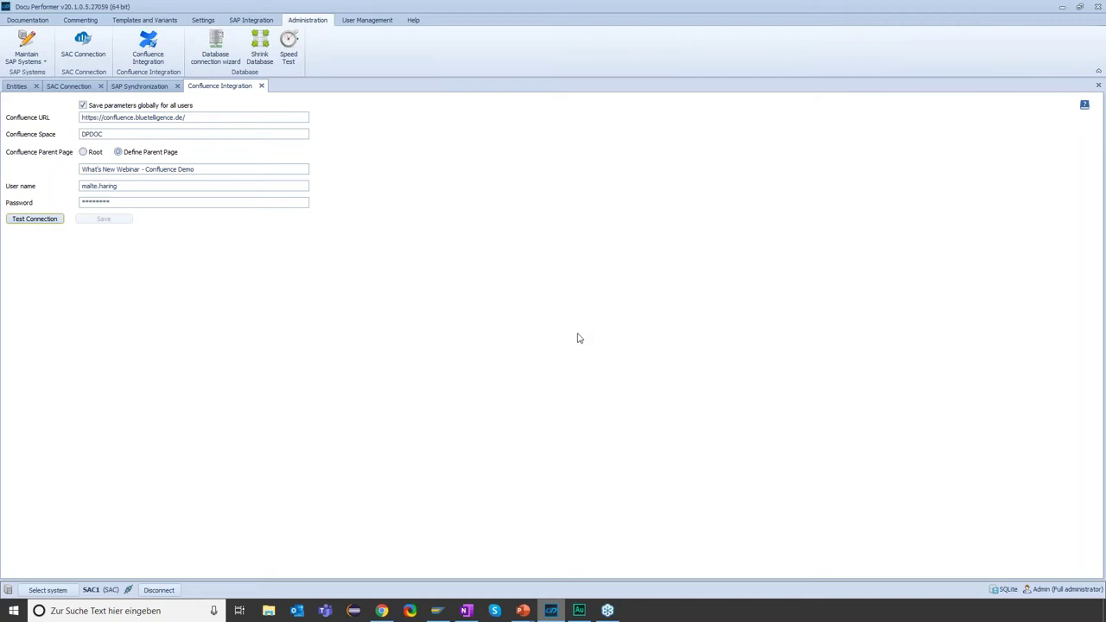
# - Return to the presentation slideshow and advance to the ROADMAP slide
pyautogui.moveTo(524, 608)
pyautogui.click(551, 587)
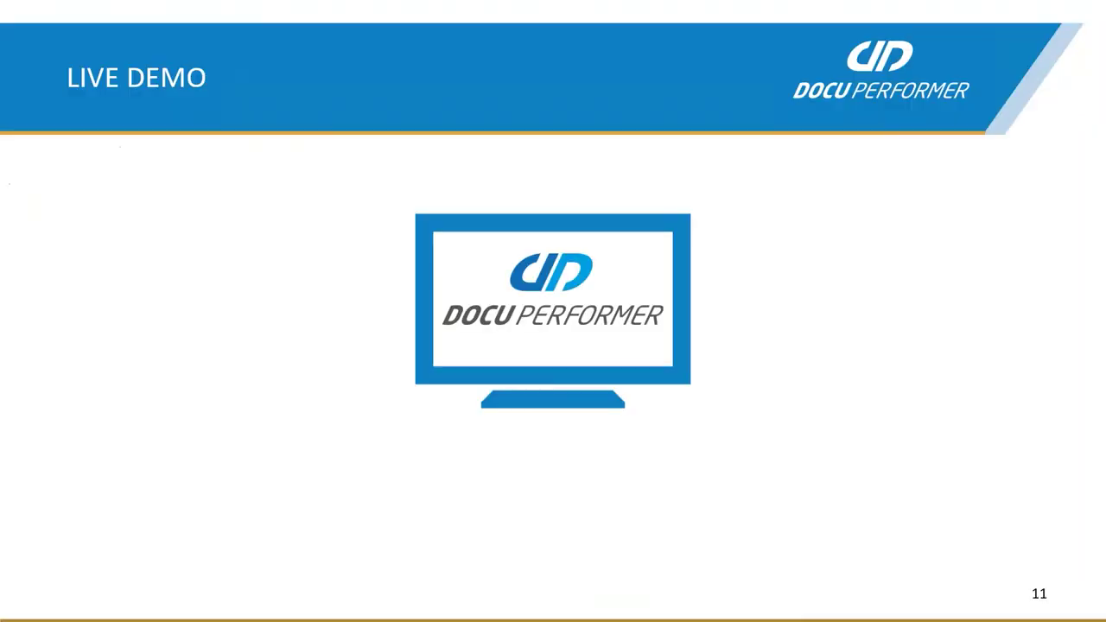
pyautogui.press('Right')
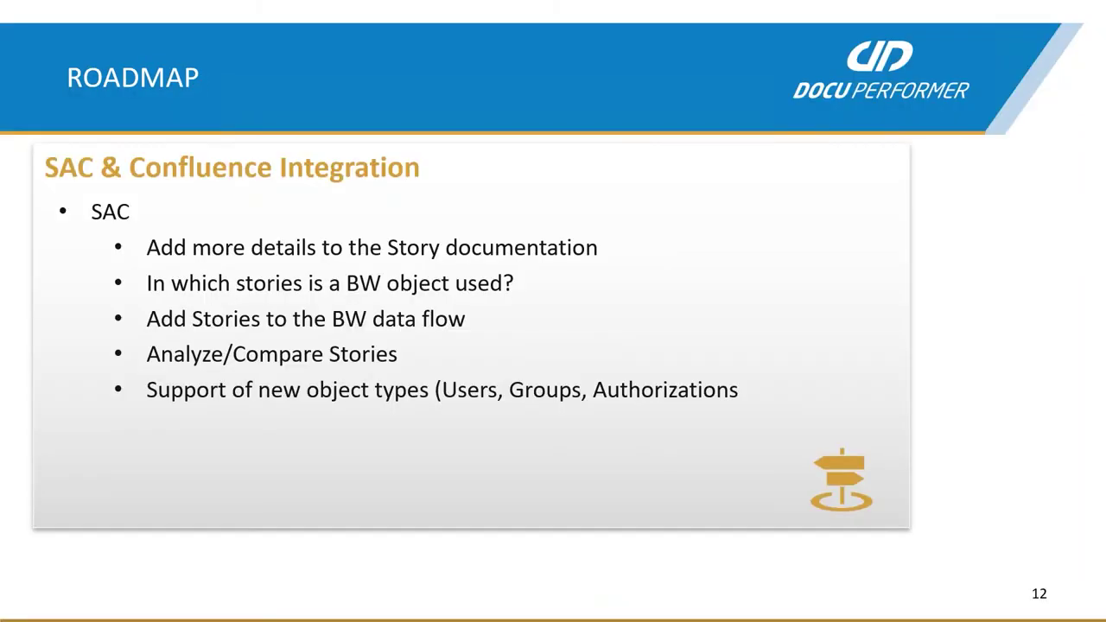